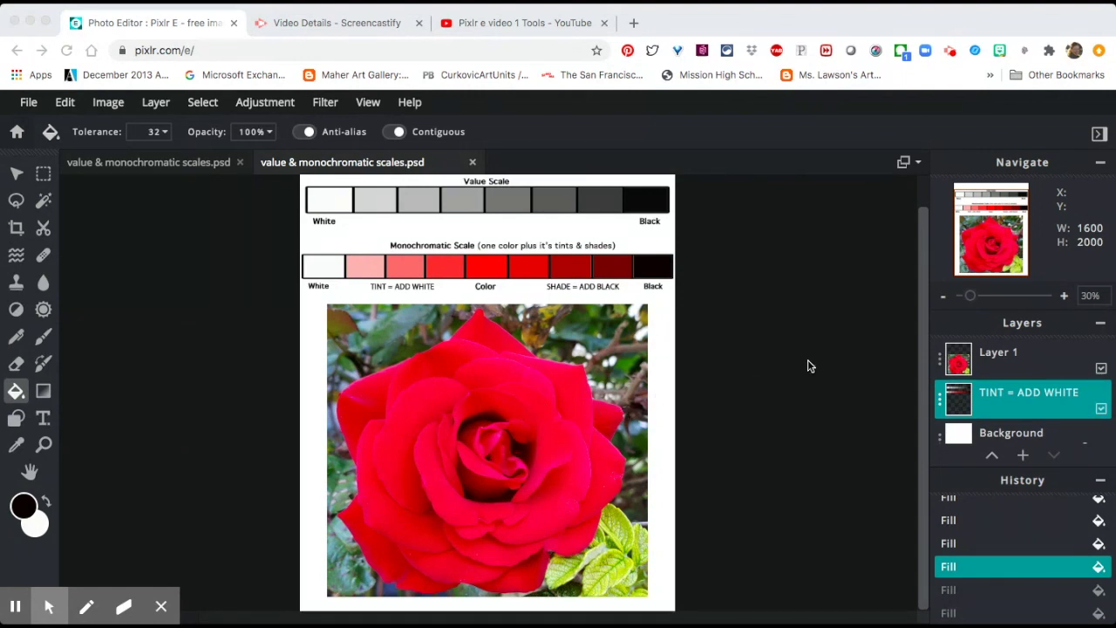
Step: Make the line drawing layer, which sits above the rose photo, the active layer
scroll(1035, 370, up, 2)
click(1028, 360)
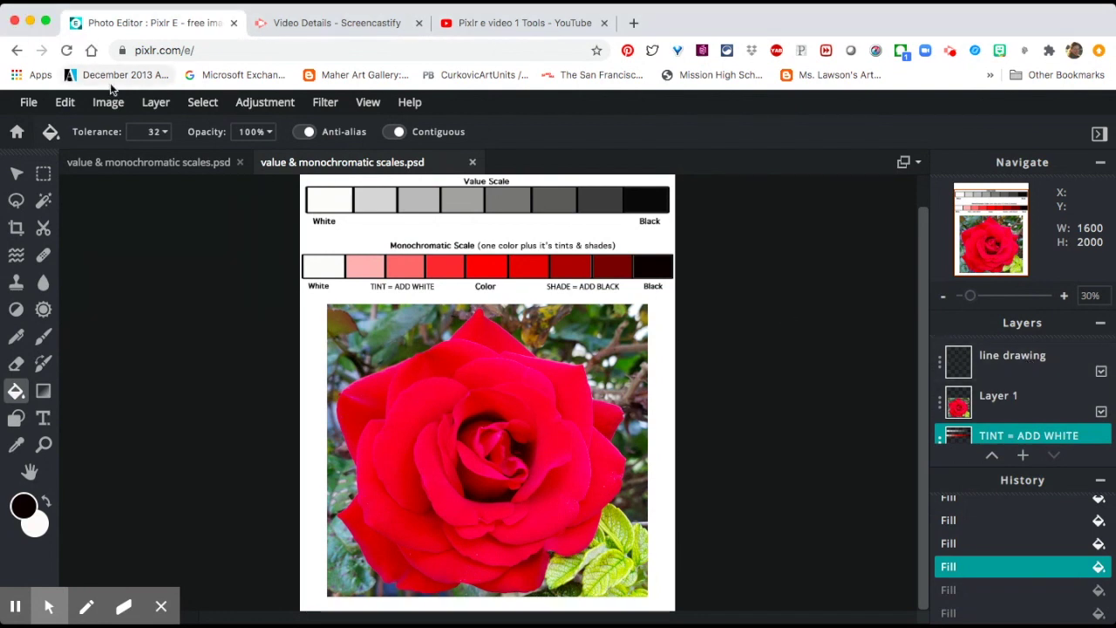
click(150, 105)
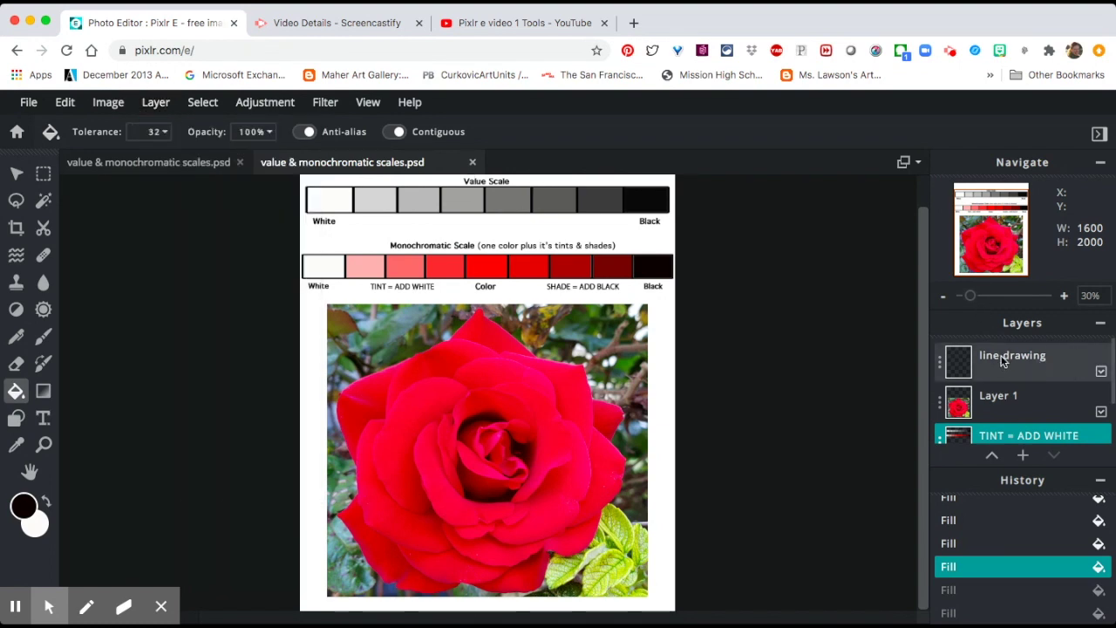
click(202, 102)
mouse_move(152, 104)
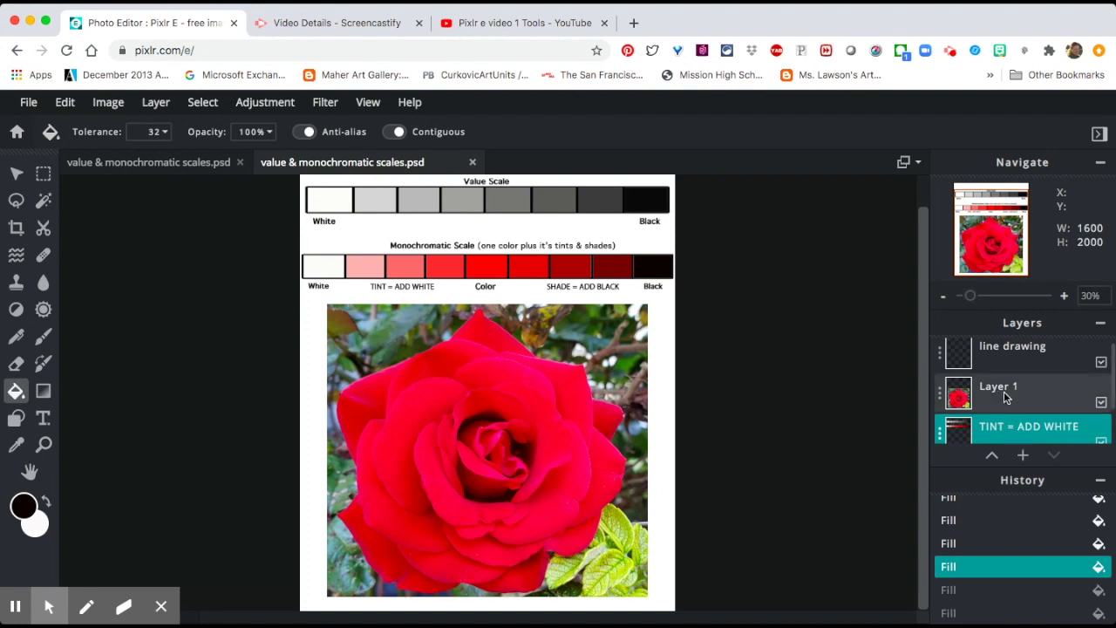
click(969, 365)
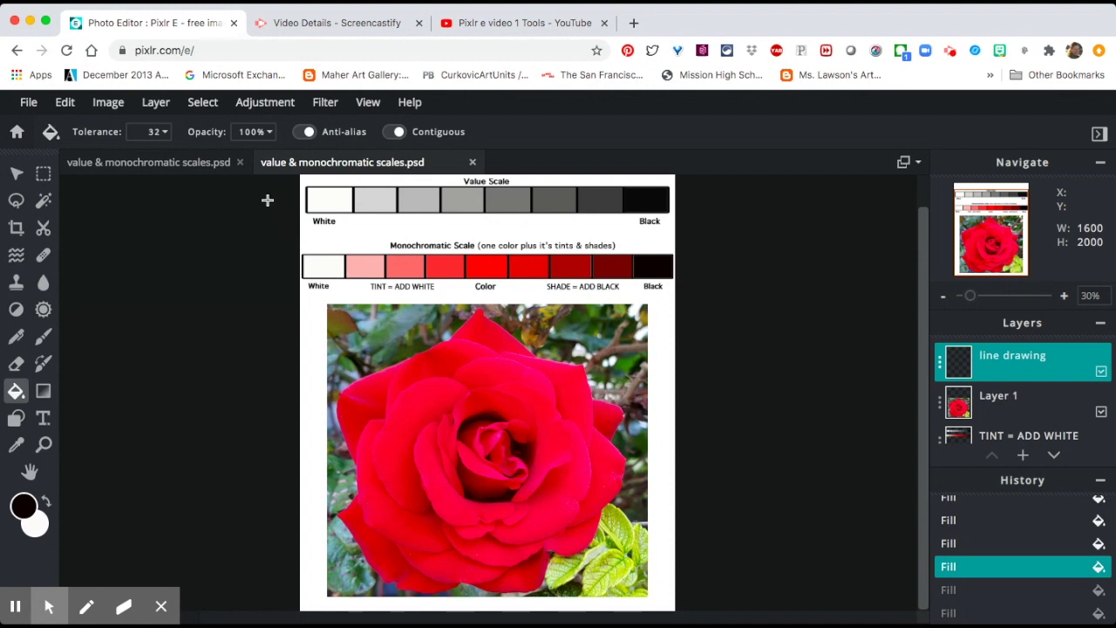
Step: Choose the Brush tool with the 5 px hard round tip
click(43, 336)
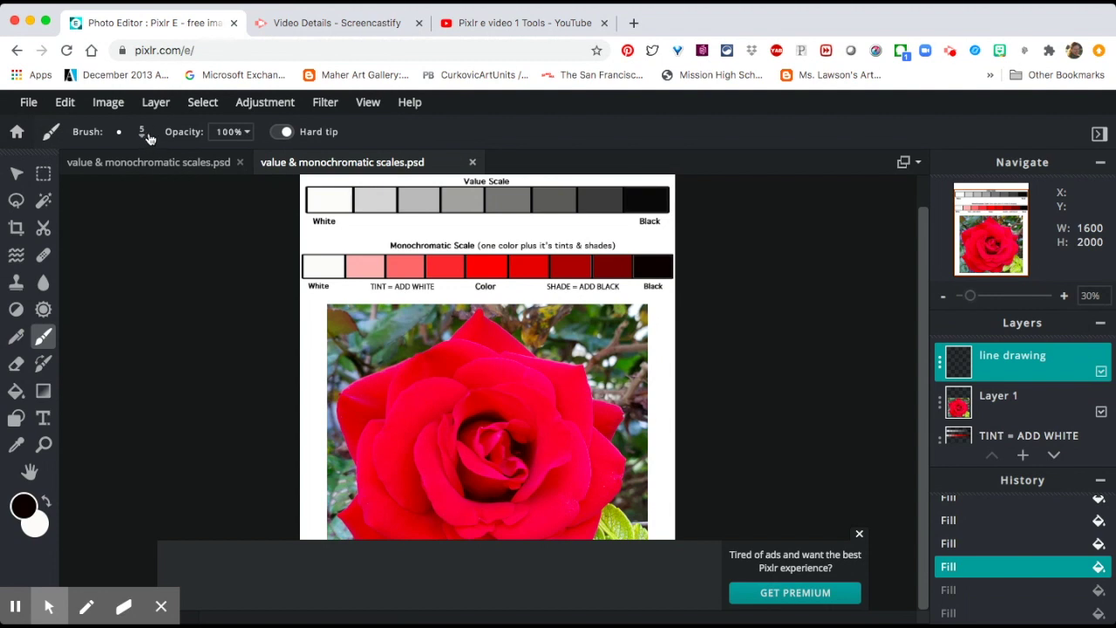
click(141, 137)
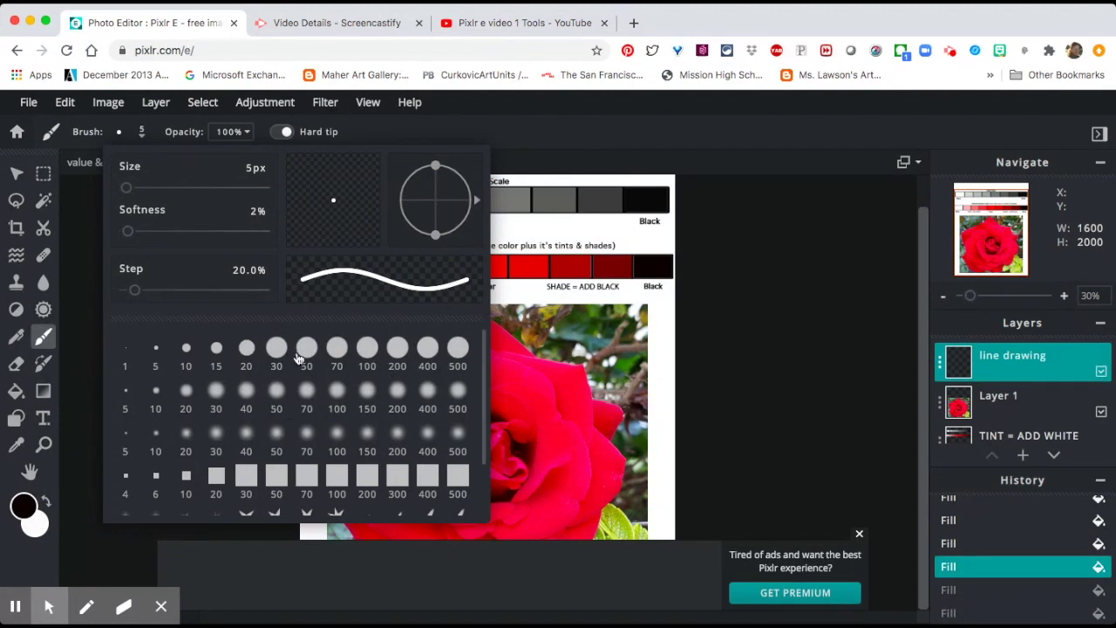
click(155, 349)
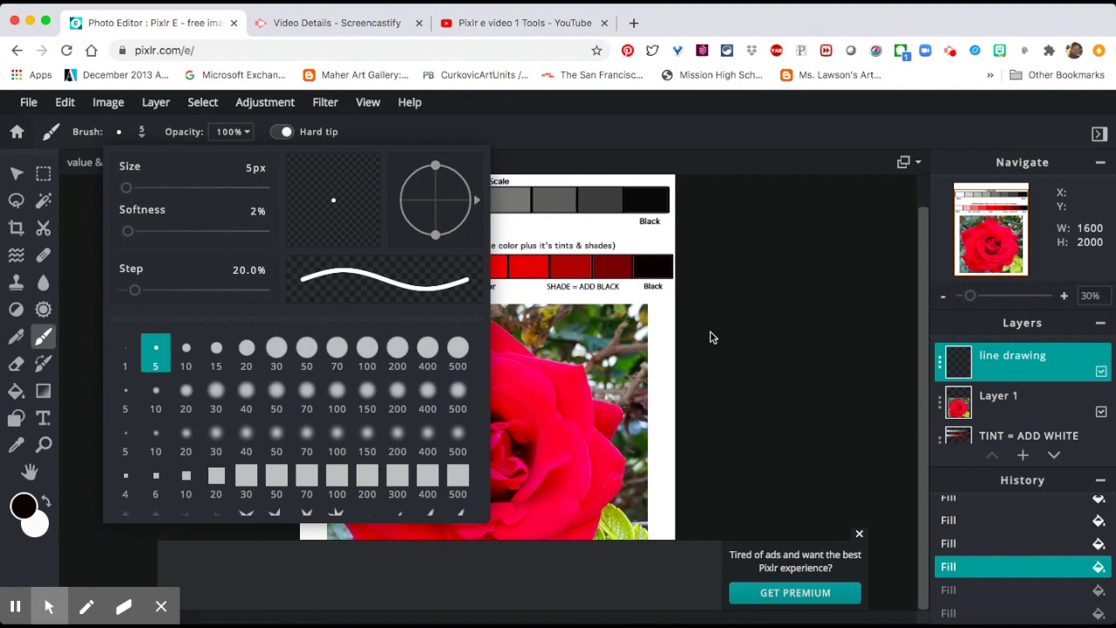
click(735, 350)
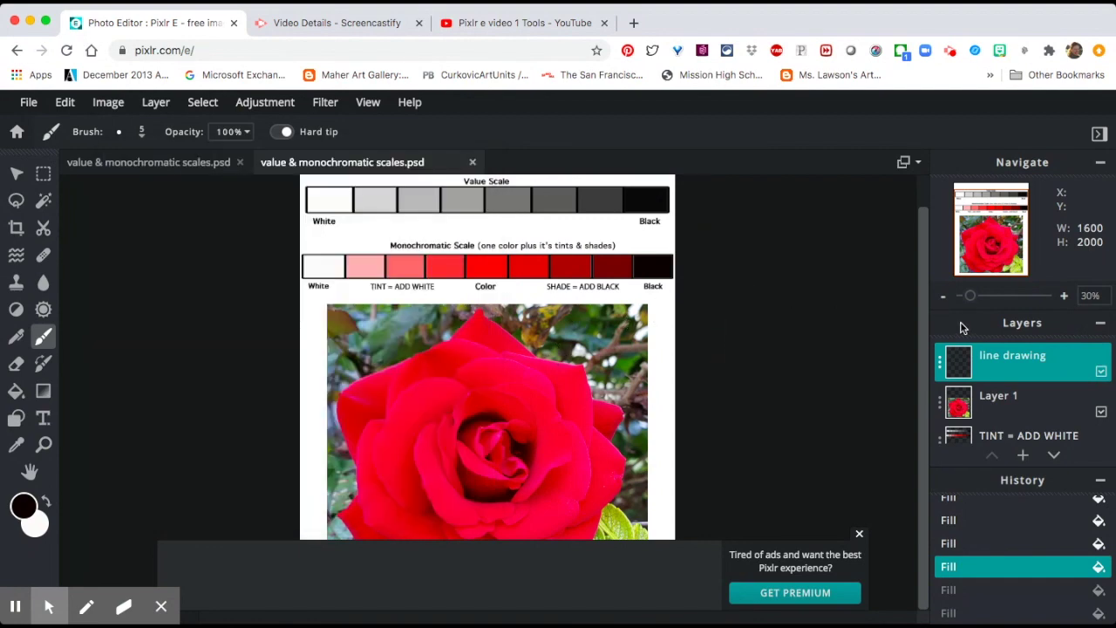
Step: Trace the innermost petals at the rose's centre with black brush lines on the line drawing layer
mouse_move(974, 296)
mouse_down()
mouse_move(1002, 295)
mouse_move(991, 295)
mouse_up()
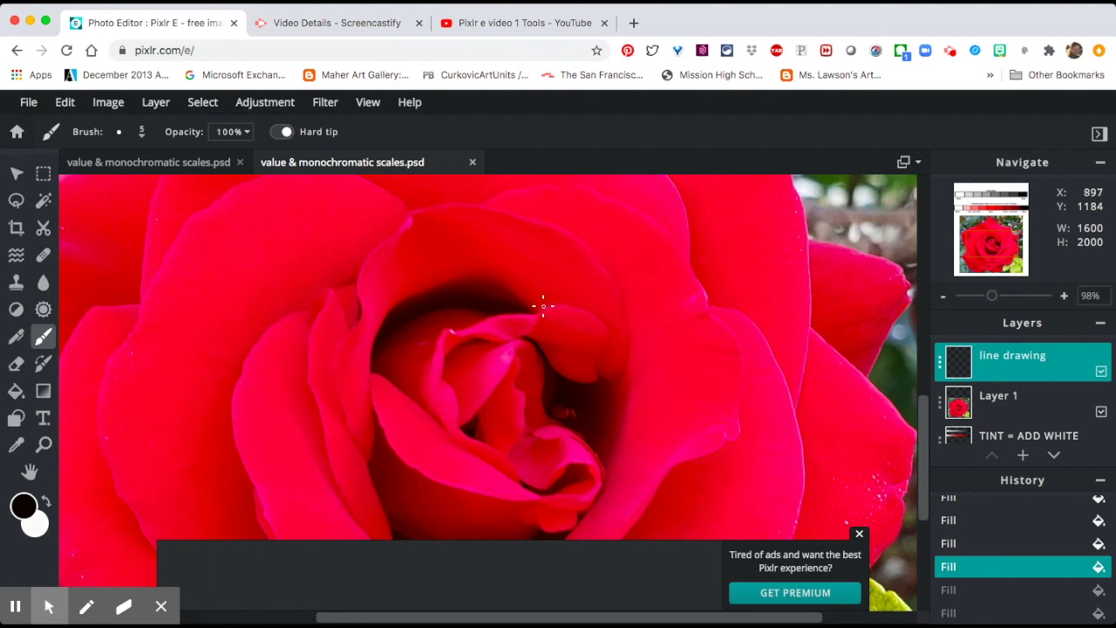
mouse_move(544, 306)
mouse_down()
mouse_move(608, 327)
mouse_move(594, 376)
mouse_move(567, 378)
mouse_move(521, 338)
mouse_move(544, 305)
mouse_move(448, 326)
mouse_move(458, 341)
mouse_move(526, 333)
mouse_up()
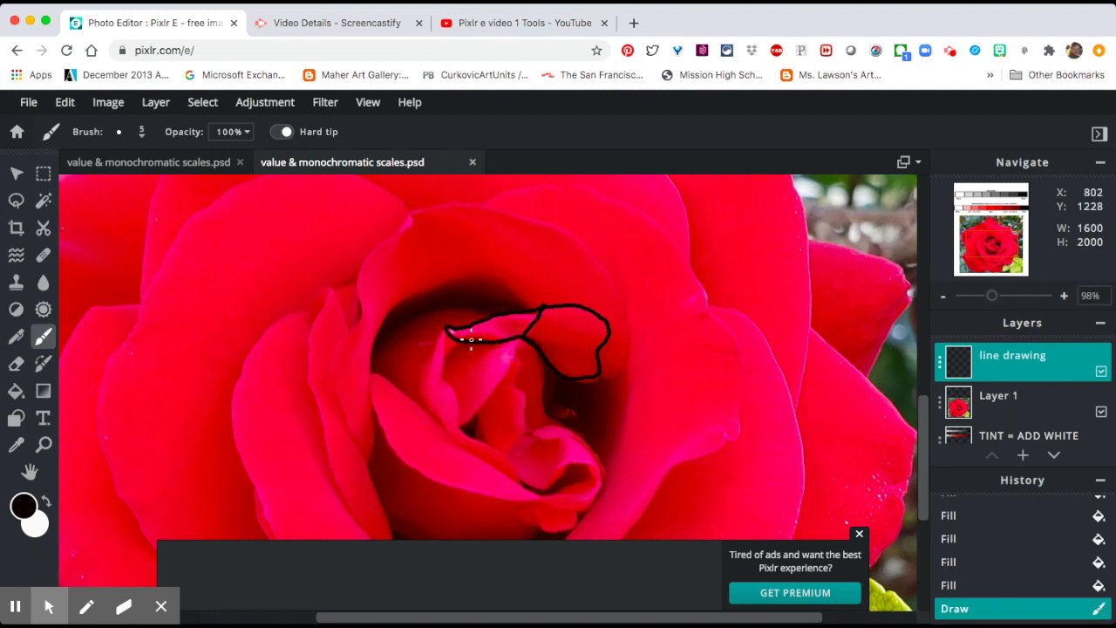
mouse_move(450, 335)
mouse_down()
mouse_move(494, 323)
mouse_move(513, 335)
mouse_up()
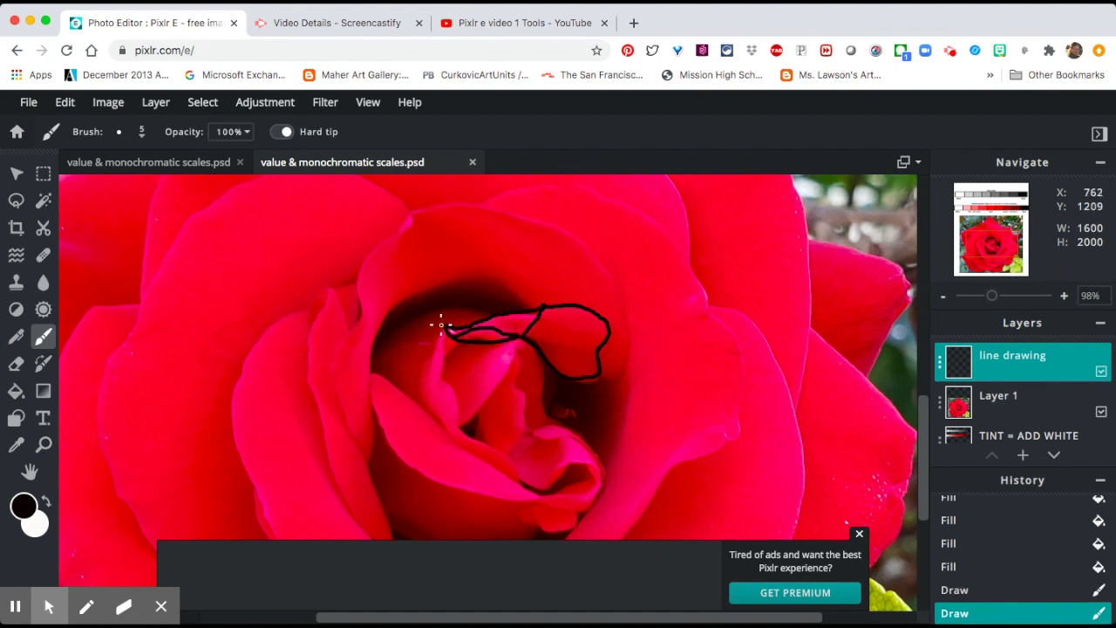
mouse_move(443, 325)
mouse_down()
mouse_move(446, 359)
mouse_move(455, 332)
mouse_move(445, 335)
mouse_up()
mouse_move(424, 379)
mouse_down()
mouse_move(437, 420)
mouse_move(523, 480)
mouse_up()
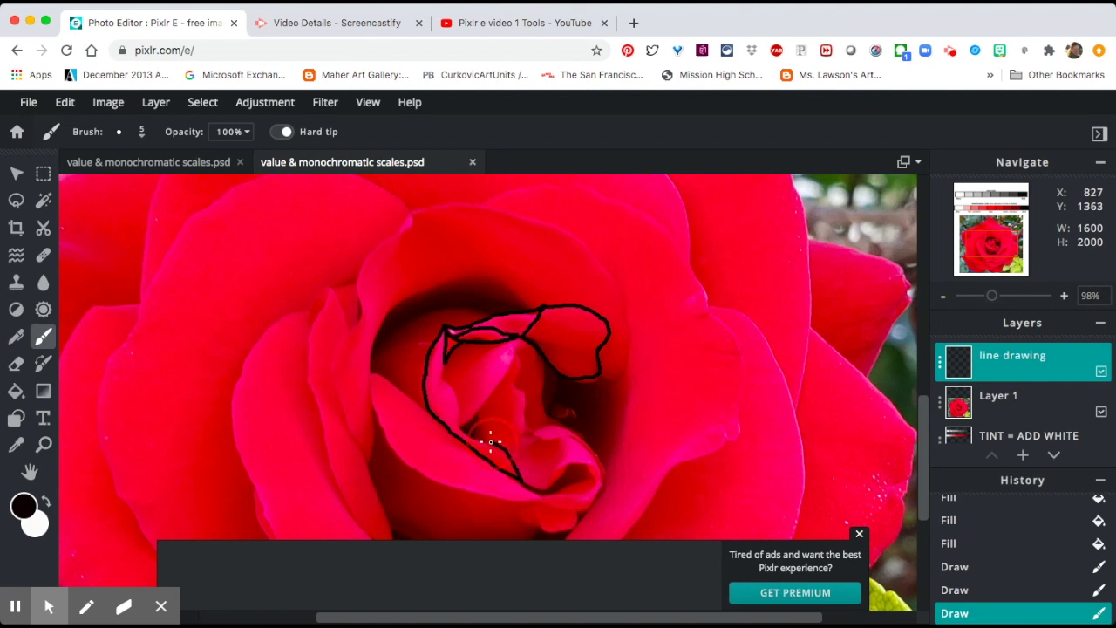
mouse_move(491, 442)
mouse_down()
mouse_move(459, 418)
mouse_move(446, 383)
mouse_move(459, 346)
mouse_move(446, 357)
mouse_up()
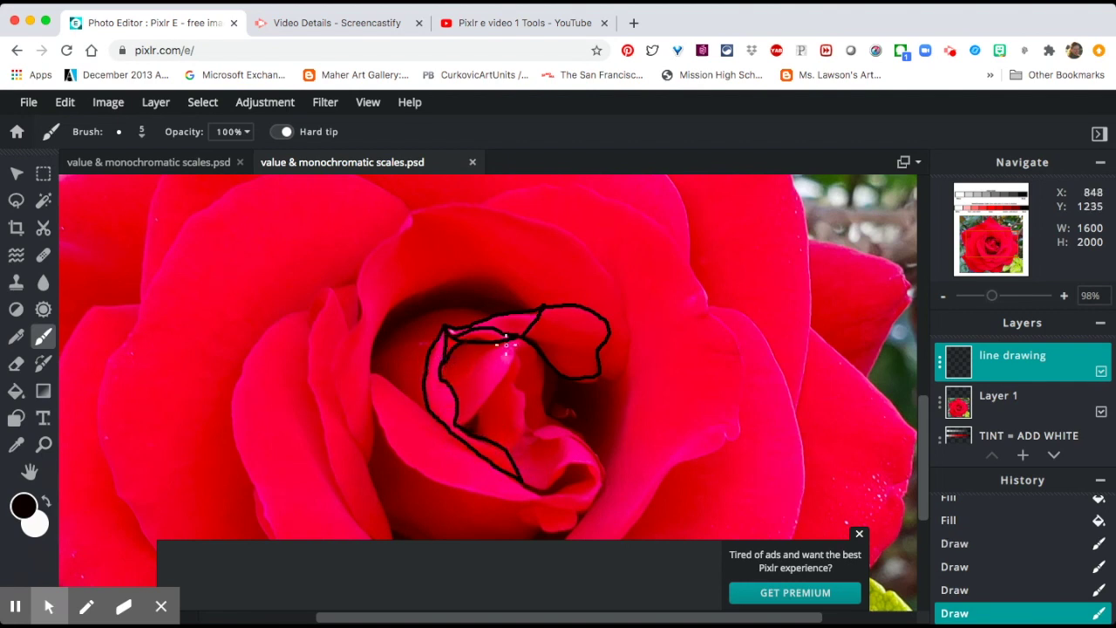
mouse_move(526, 338)
mouse_down()
mouse_move(507, 383)
mouse_move(454, 427)
mouse_up()
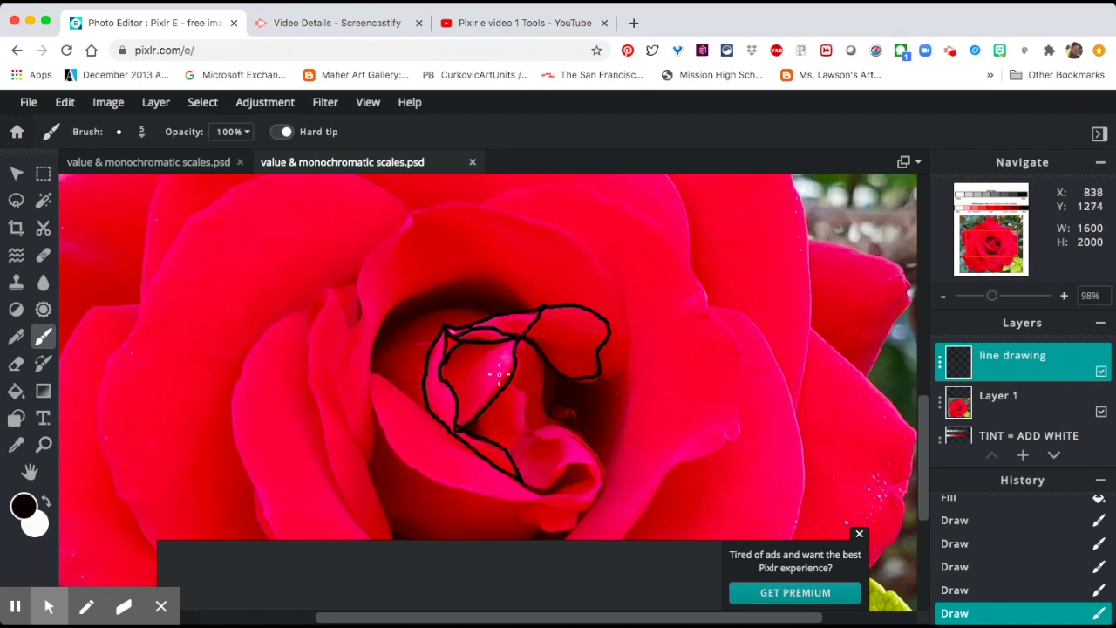
Step: Outline the remaining folds and the dark hollow at the rose's centre, undoing and redrawing the stroke on the lower curled petal
mouse_move(514, 349)
mouse_down()
mouse_move(528, 428)
mouse_move(503, 452)
mouse_move(555, 434)
mouse_move(591, 455)
mouse_move(599, 477)
mouse_up()
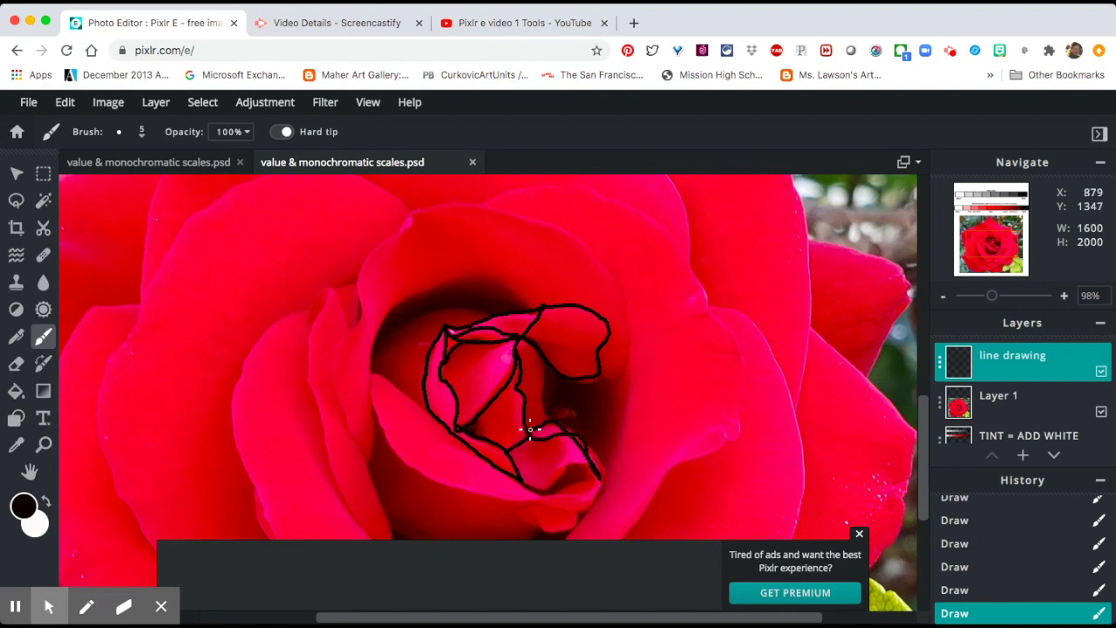
click(994, 592)
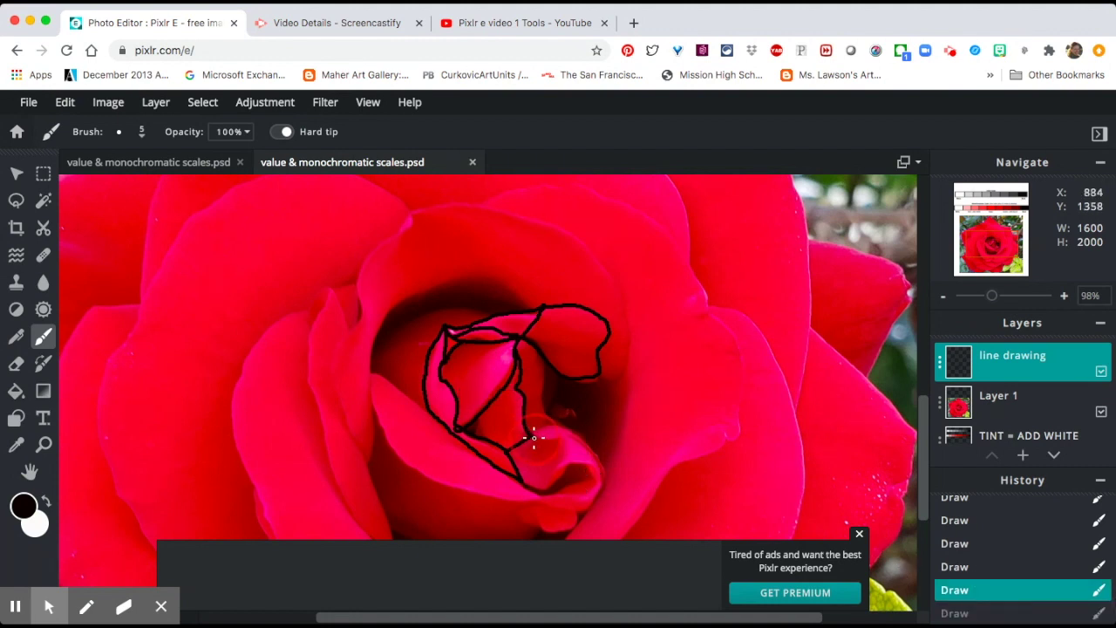
mouse_move(515, 440)
mouse_down()
mouse_move(558, 434)
mouse_move(600, 470)
mouse_move(564, 427)
mouse_move(530, 429)
mouse_move(530, 410)
mouse_up()
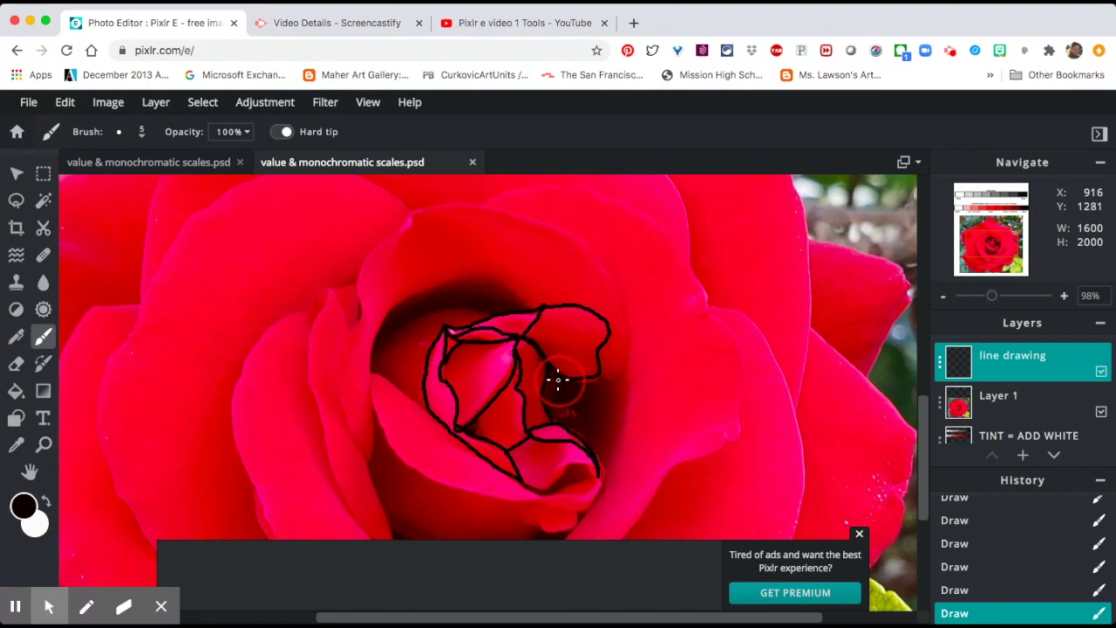
drag(597, 373, 530, 386)
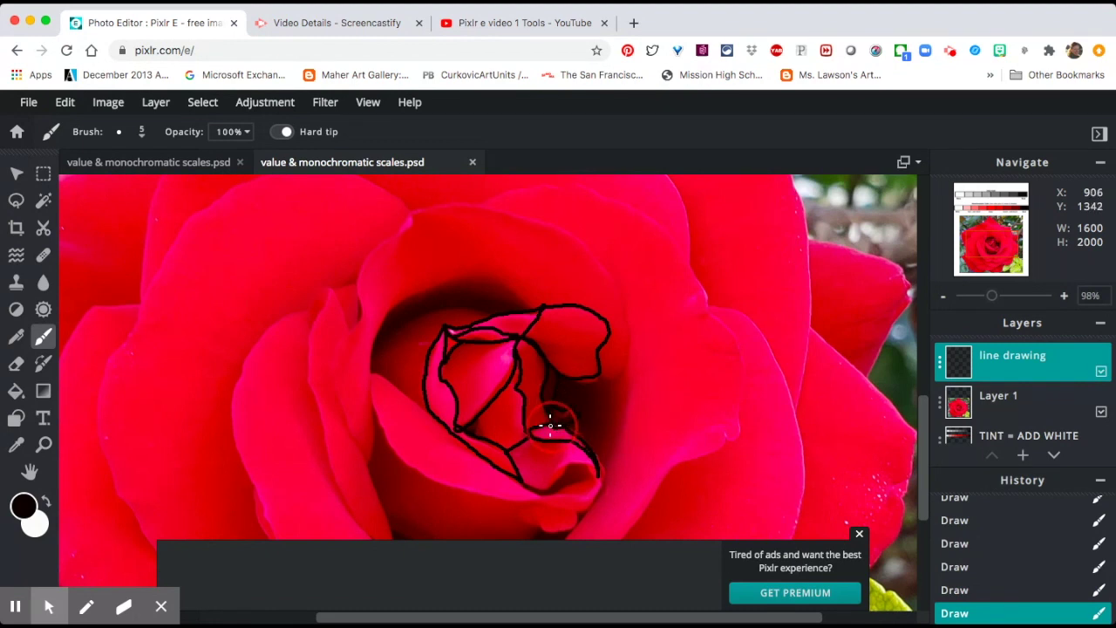
mouse_move(625, 348)
mouse_down()
mouse_move(390, 255)
mouse_move(346, 421)
mouse_move(408, 208)
mouse_move(523, 302)
mouse_move(376, 360)
mouse_move(544, 492)
mouse_up()
drag(373, 419, 605, 463)
Step: Trace the narrow overlapping petals on the left side of the rose's centre
scroll(271, 334, up, 3)
mouse_move(440, 342)
mouse_down()
mouse_move(395, 244)
mouse_move(360, 324)
mouse_up()
scroll(360, 325, down, 3)
drag(392, 229, 432, 526)
drag(383, 190, 273, 534)
Step: Trace the edges of the folded petals just below the rose's centre
drag(986, 245, 989, 251)
drag(326, 286, 409, 279)
drag(456, 423, 774, 407)
mouse_move(761, 353)
mouse_down()
mouse_move(772, 401)
mouse_move(850, 384)
mouse_up()
drag(460, 480, 822, 427)
Step: Outline the larger overlapping petals in the lower part of the rose
scroll(698, 416, down, 2)
drag(221, 208, 307, 462)
scroll(236, 237, down, 3)
mouse_move(253, 225)
mouse_down()
mouse_move(616, 313)
mouse_move(785, 179)
mouse_up()
mouse_move(405, 338)
mouse_down()
mouse_move(491, 418)
mouse_move(732, 305)
mouse_up()
drag(69, 235, 238, 206)
drag(318, 316, 439, 534)
Step: Trace the lowest petal edges of the rose, undoing the misplaced stroke and drawing its edge again
scroll(438, 523, down, 3)
mouse_move(58, 262)
mouse_down()
mouse_move(166, 294)
mouse_move(424, 291)
mouse_up()
drag(468, 325, 677, 386)
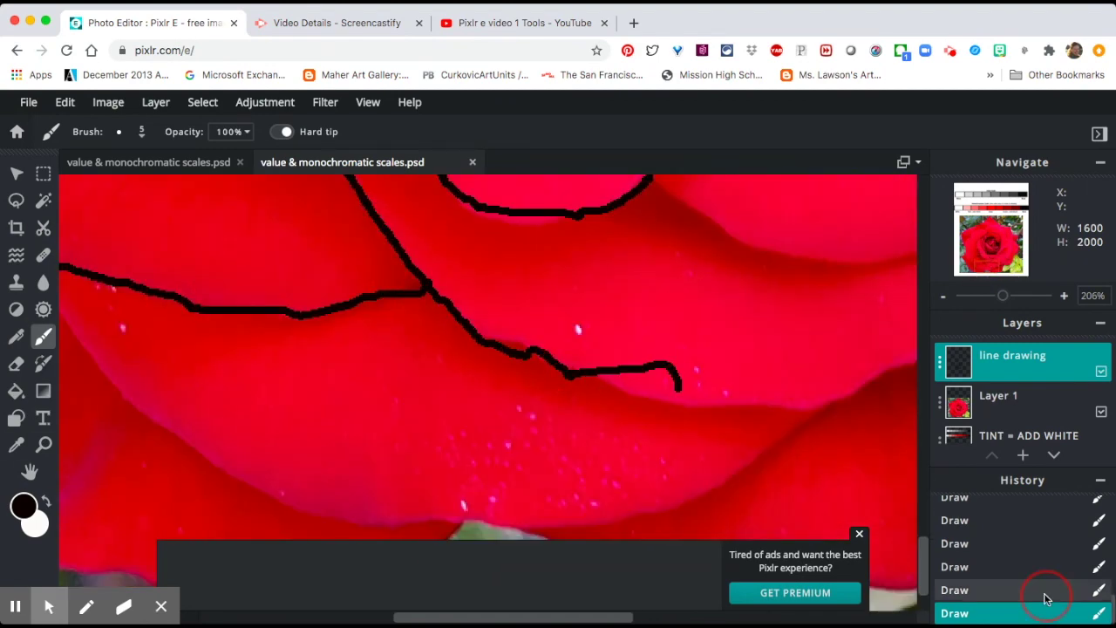
click(1047, 593)
drag(988, 265, 1003, 257)
drag(329, 414, 506, 261)
drag(911, 181, 680, 504)
scroll(663, 501, down, 3)
drag(274, 389, 667, 404)
Step: Outline the lower-right outer petals beside the green leaves
drag(1003, 295, 1001, 296)
drag(999, 259, 1016, 263)
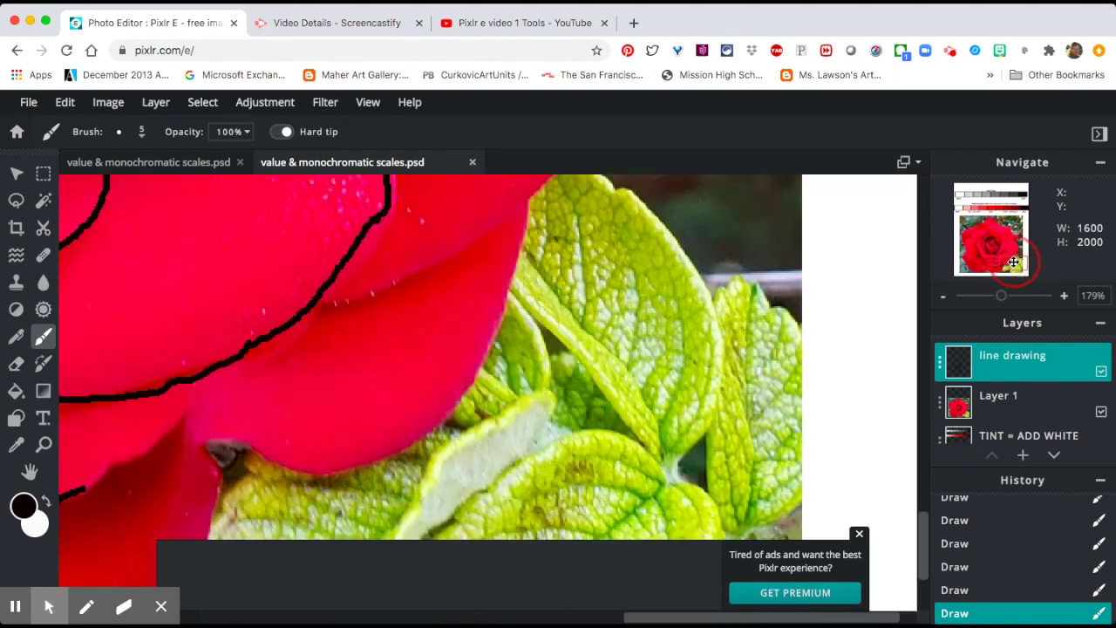
mouse_move(318, 305)
mouse_down()
mouse_move(219, 448)
mouse_move(211, 534)
mouse_up()
drag(316, 307, 171, 536)
drag(1001, 296, 991, 295)
mouse_move(539, 200)
mouse_down()
mouse_move(403, 469)
mouse_move(657, 417)
mouse_up()
Step: Trace the upper-right petals and the pointed outer petals on the rose's right side
drag(996, 241, 994, 230)
drag(340, 261, 566, 359)
drag(542, 315, 433, 245)
mouse_move(567, 179)
mouse_down()
mouse_move(637, 209)
mouse_move(662, 471)
mouse_up()
drag(666, 301, 724, 436)
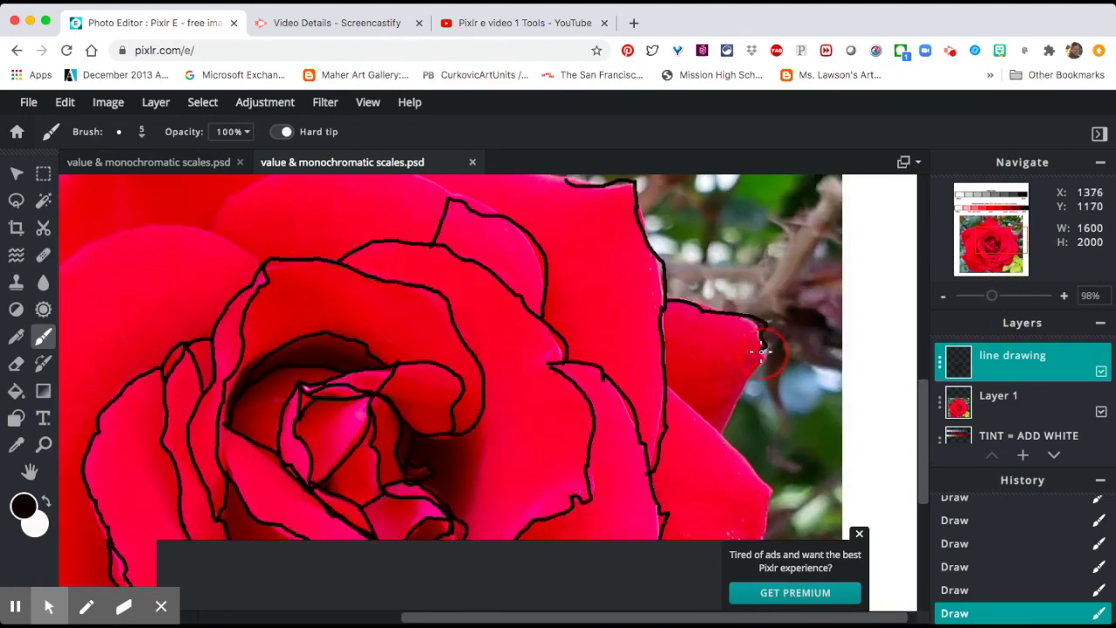
drag(667, 388, 764, 495)
drag(477, 426, 455, 505)
Step: Outline the top and upper-left petals, undoing one stroke and redrawing it
drag(1000, 240, 994, 232)
mouse_move(340, 357)
mouse_down()
mouse_move(351, 336)
mouse_move(575, 326)
mouse_up()
drag(694, 307, 488, 281)
scroll(488, 282, up, 2)
click(1054, 583)
drag(617, 336, 343, 284)
drag(500, 329, 143, 535)
drag(399, 441, 130, 561)
Step: Trace the outer and inner petal edges along the rose's left side
drag(991, 295, 983, 296)
drag(977, 246, 973, 254)
drag(188, 324, 191, 497)
drag(261, 399, 191, 502)
drag(1000, 237, 999, 255)
drag(235, 203, 314, 381)
drag(190, 265, 235, 516)
Step: Outline the lower-left outer petals along the bottom of the rose
drag(991, 262, 1006, 295)
mouse_move(148, 253)
mouse_down()
mouse_move(337, 438)
mouse_move(731, 377)
mouse_up()
mouse_move(466, 458)
mouse_down()
mouse_move(301, 515)
mouse_move(99, 462)
mouse_up()
drag(1006, 295, 992, 296)
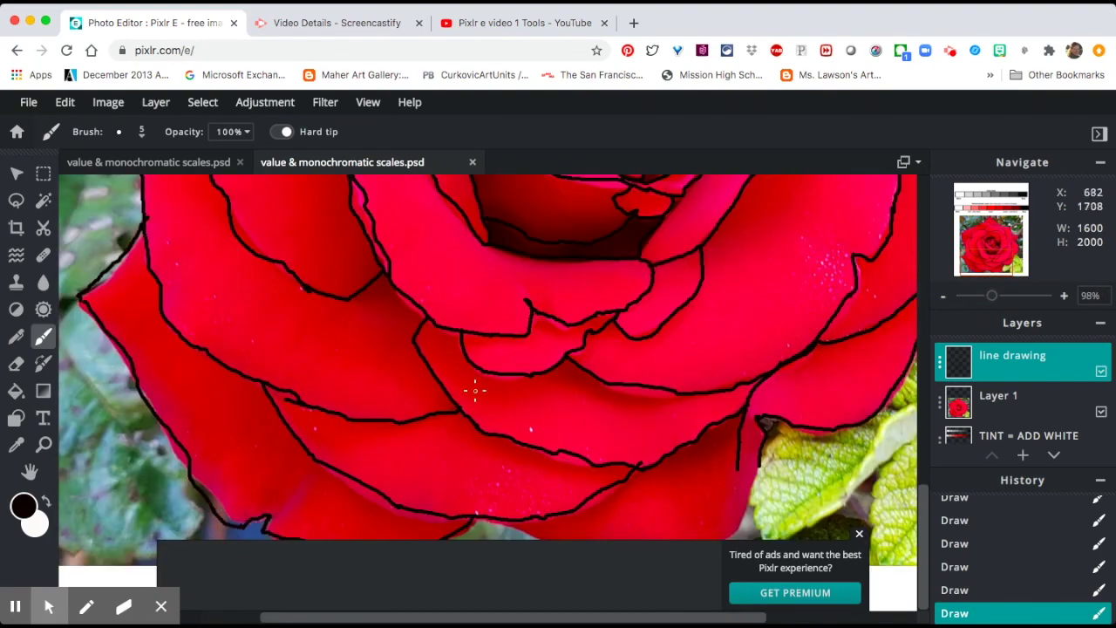
Step: Trace the bottom outer petal beside the leaves, undoing the stray strokes and redrawing its lower edge
scroll(475, 390, right, 2)
drag(662, 464, 654, 537)
drag(683, 466, 658, 537)
drag(403, 521, 460, 536)
drag(991, 295, 1015, 295)
click(959, 589)
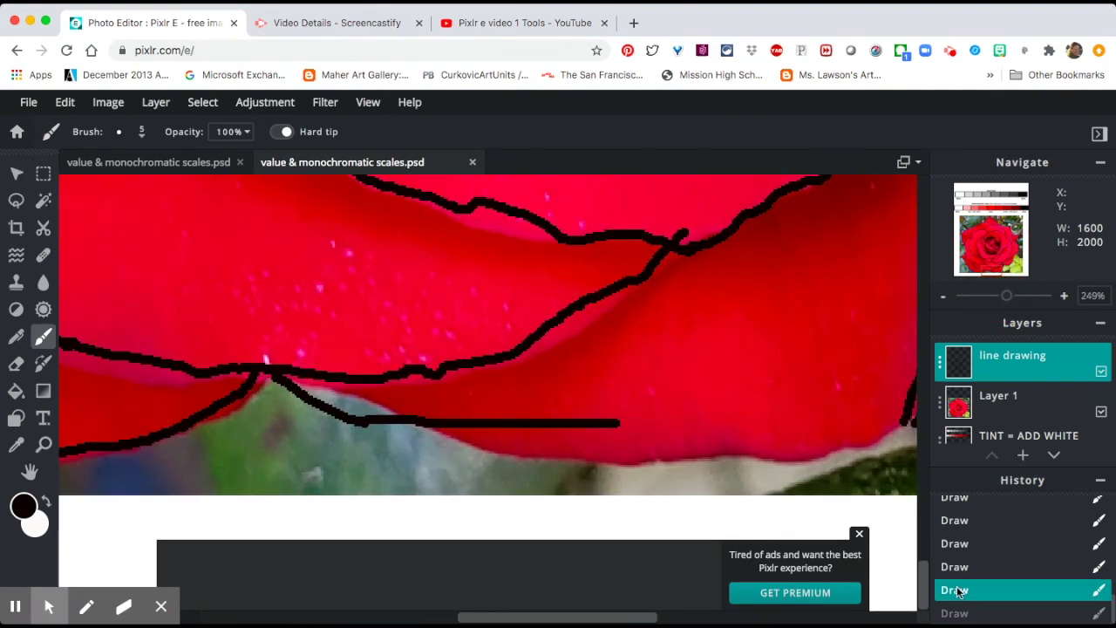
click(959, 567)
drag(804, 455, 369, 418)
Step: Erase the overshooting line end where the bottom petals meet and redraw the joint with the brush
click(15, 363)
drag(687, 230, 674, 239)
click(43, 336)
drag(733, 218, 645, 255)
Step: Erase the line end at the upper petal junction, redraw the edge there, and undo the extra brush strokes
scroll(593, 265, up, 5)
click(16, 364)
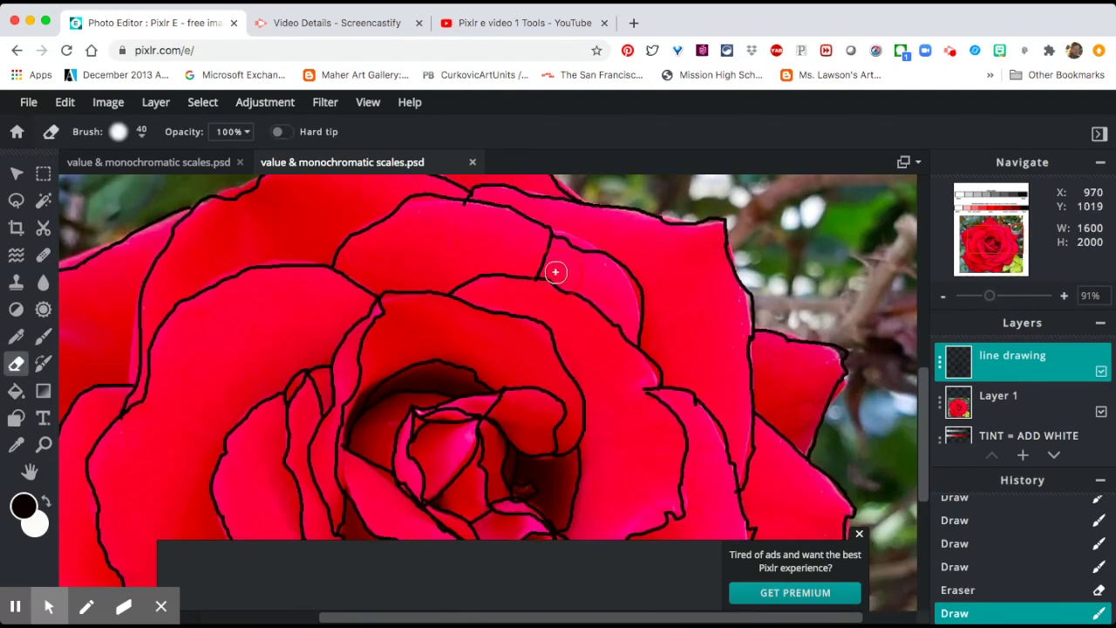
drag(556, 272, 545, 281)
click(43, 336)
drag(558, 290, 532, 278)
drag(480, 394, 428, 361)
click(959, 567)
Step: Check the whole line drawing by hiding the Layer 1 rose photo, and turn the photo back on
drag(990, 295, 967, 298)
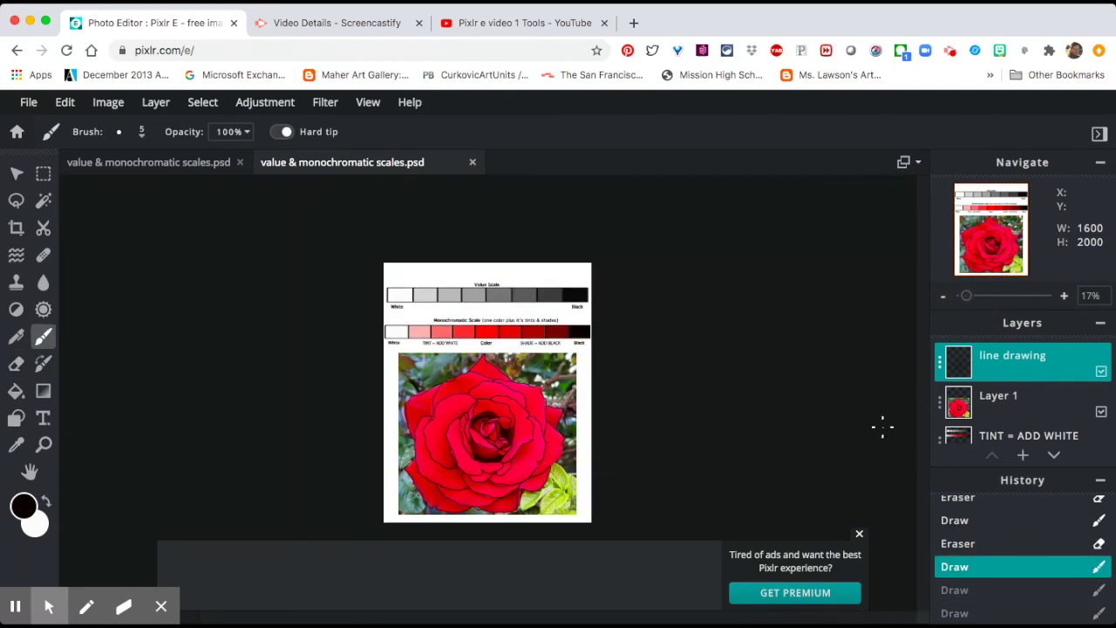
click(1101, 412)
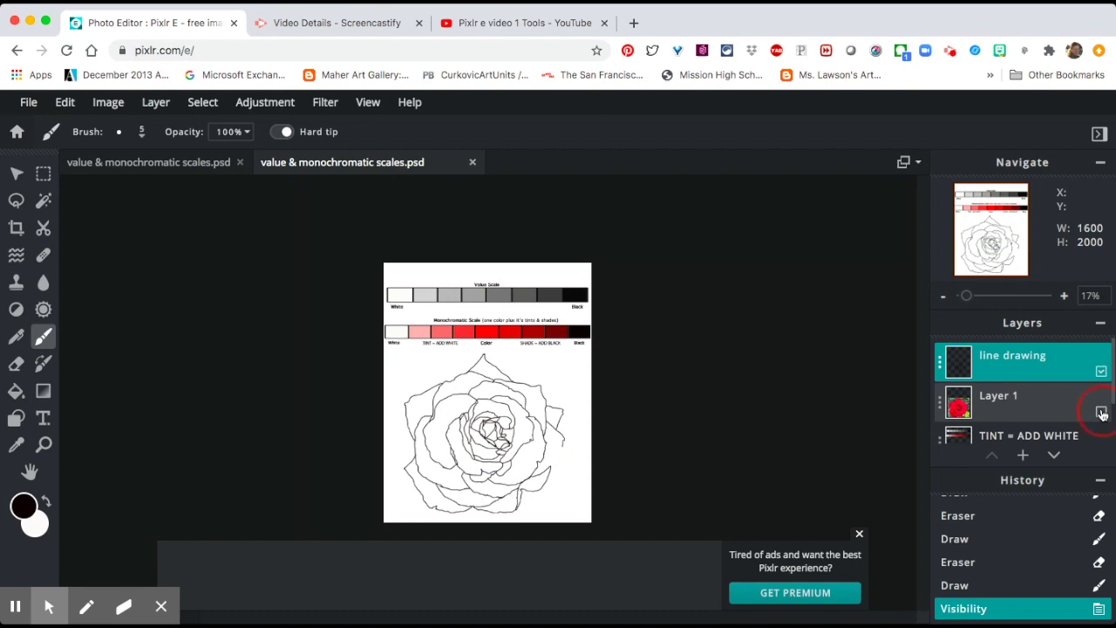
click(1102, 412)
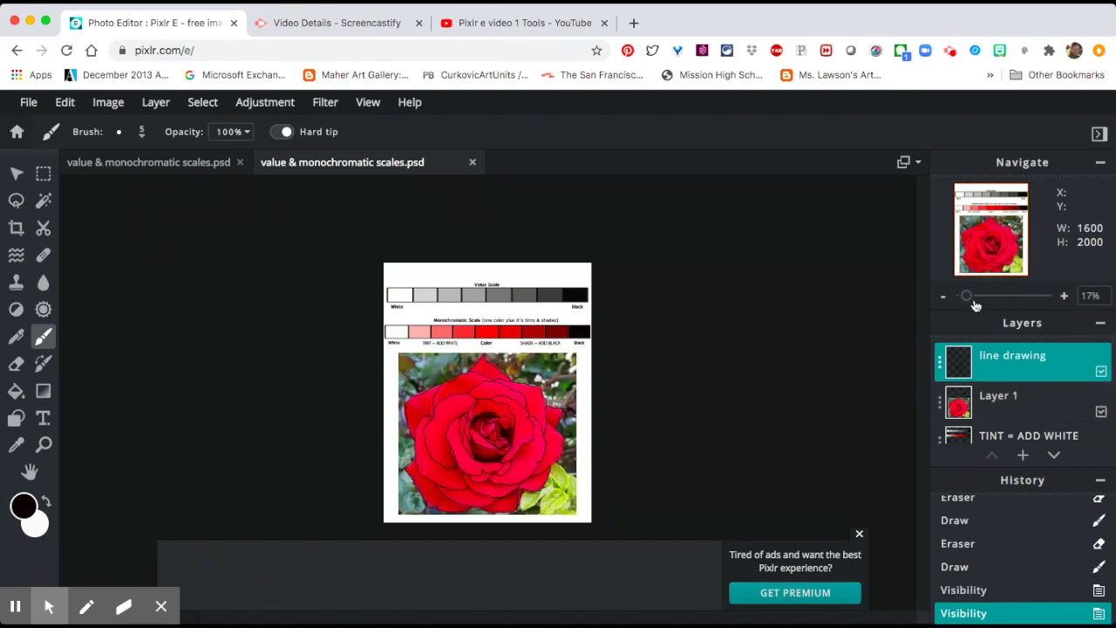
Step: Trace the missing edge of the outer petal on the rose's right side
drag(975, 301, 989, 300)
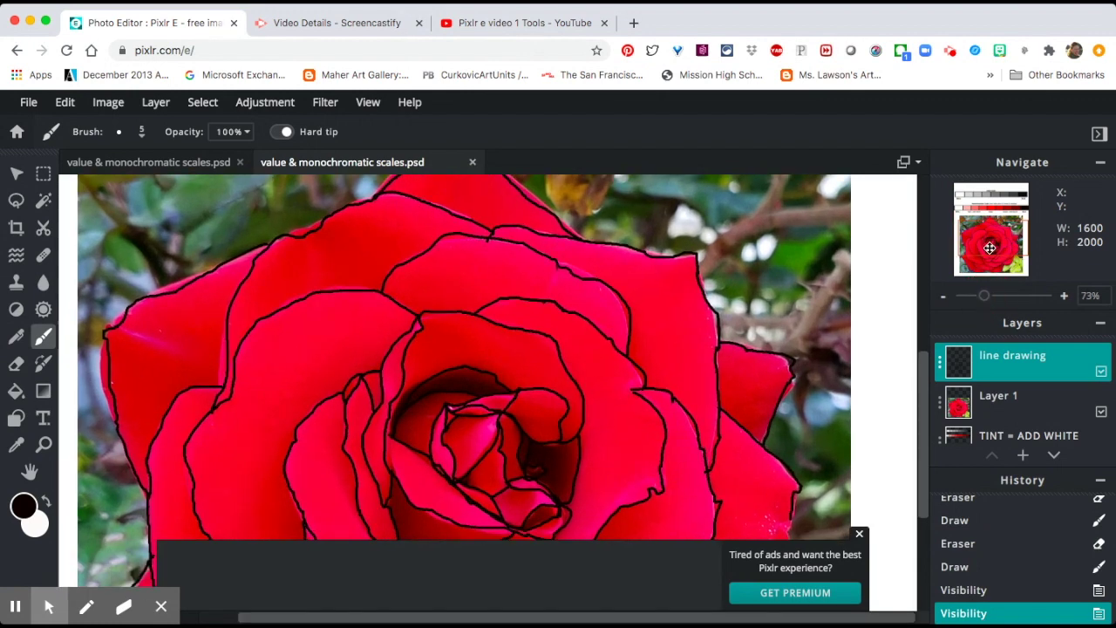
drag(996, 248, 1010, 275)
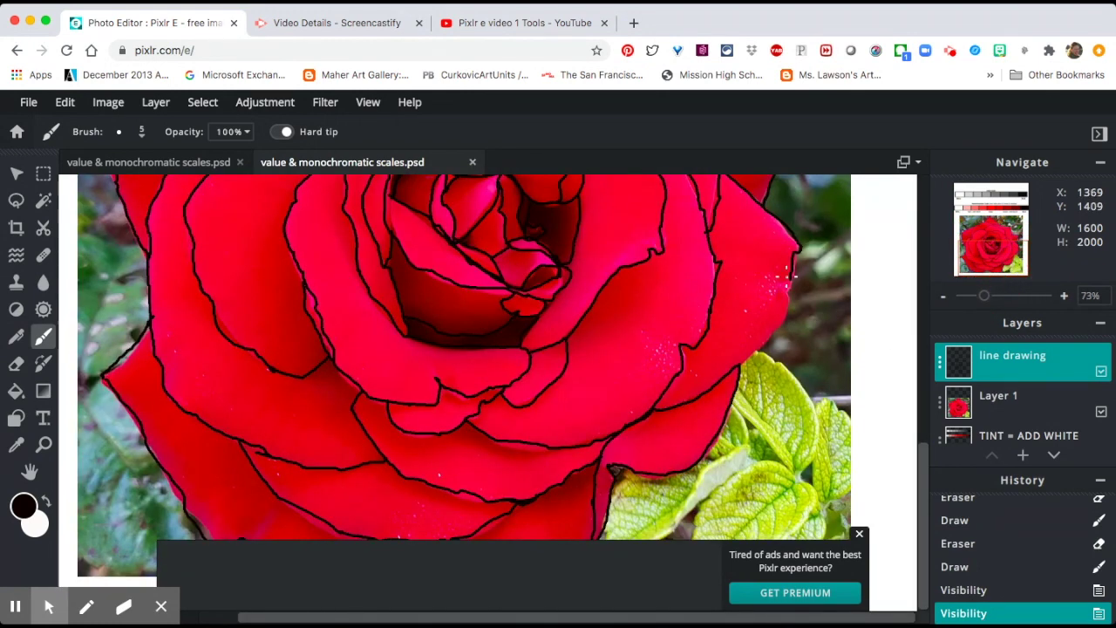